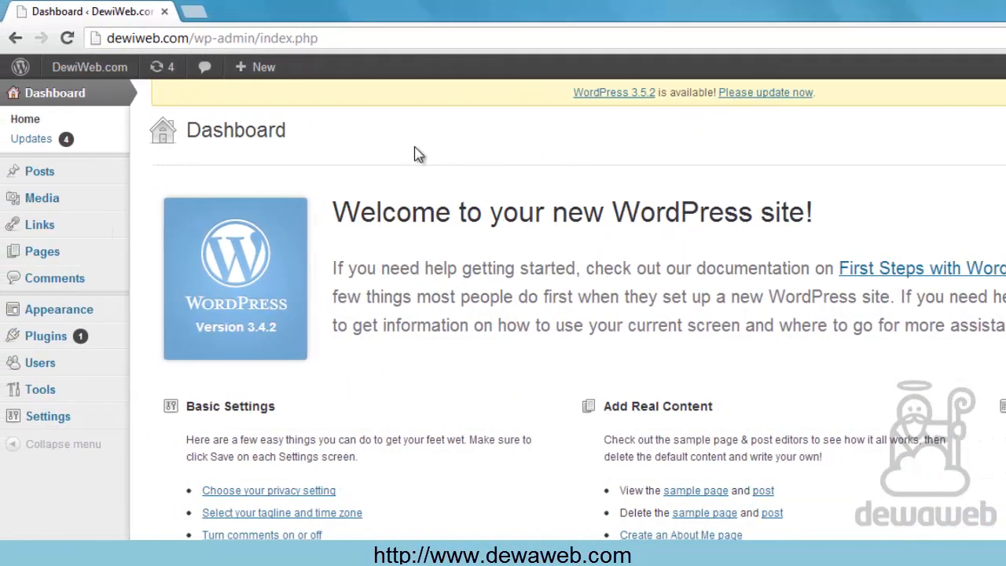
# Step: View the available WordPress updates and search the plugin directory for "backup"
pyautogui.click(33, 149)
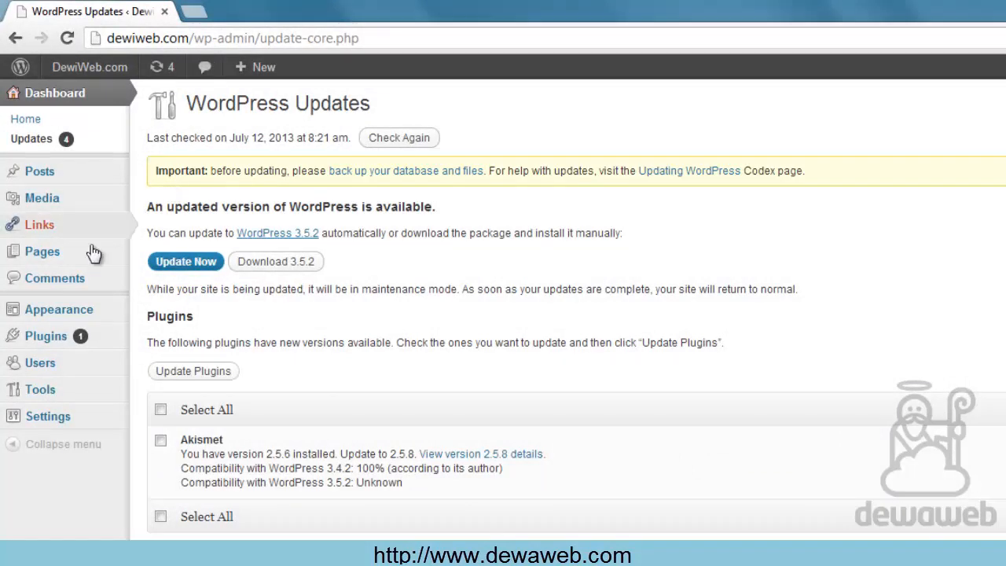
pyautogui.moveTo(61, 346)
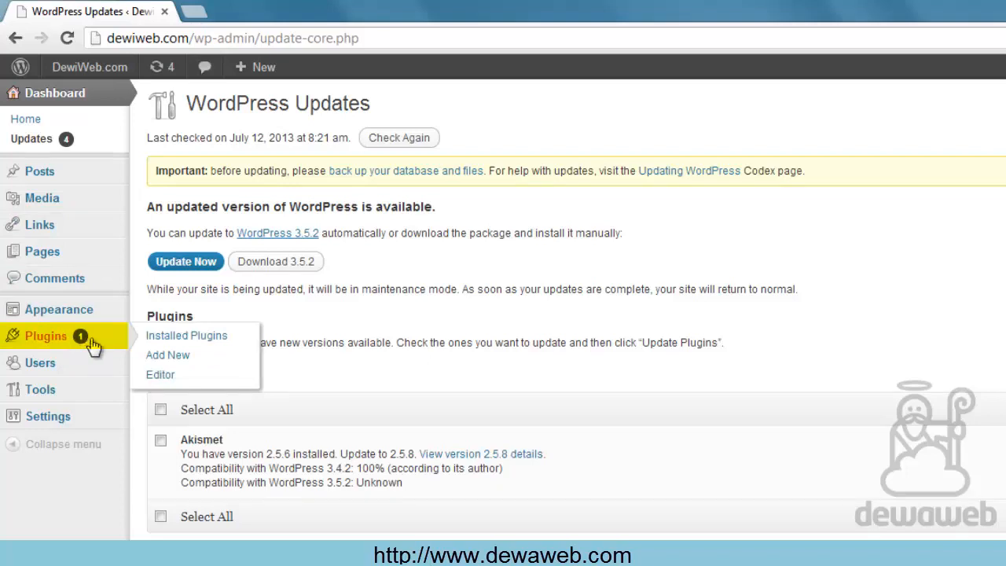
pyautogui.click(174, 363)
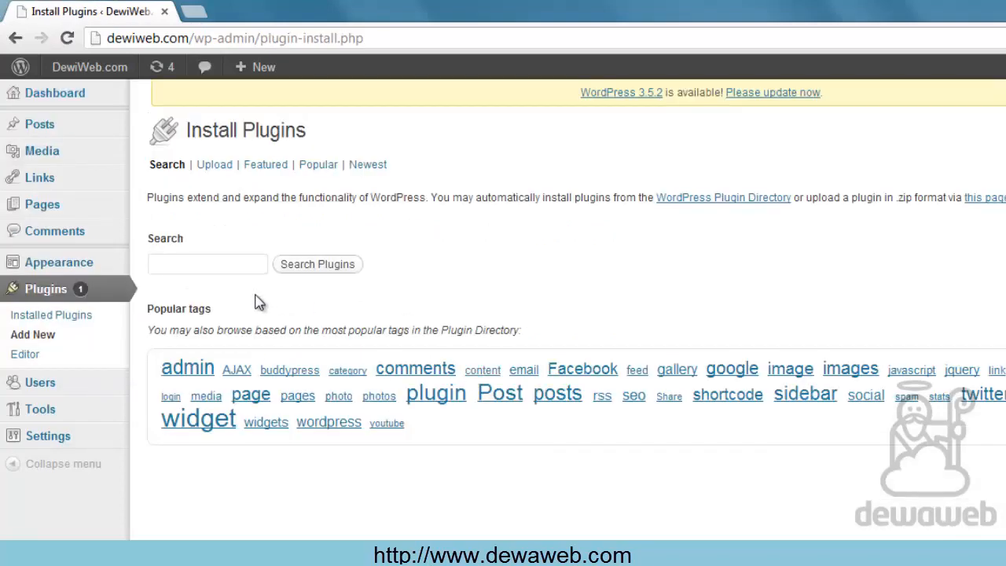
pyautogui.click(220, 265)
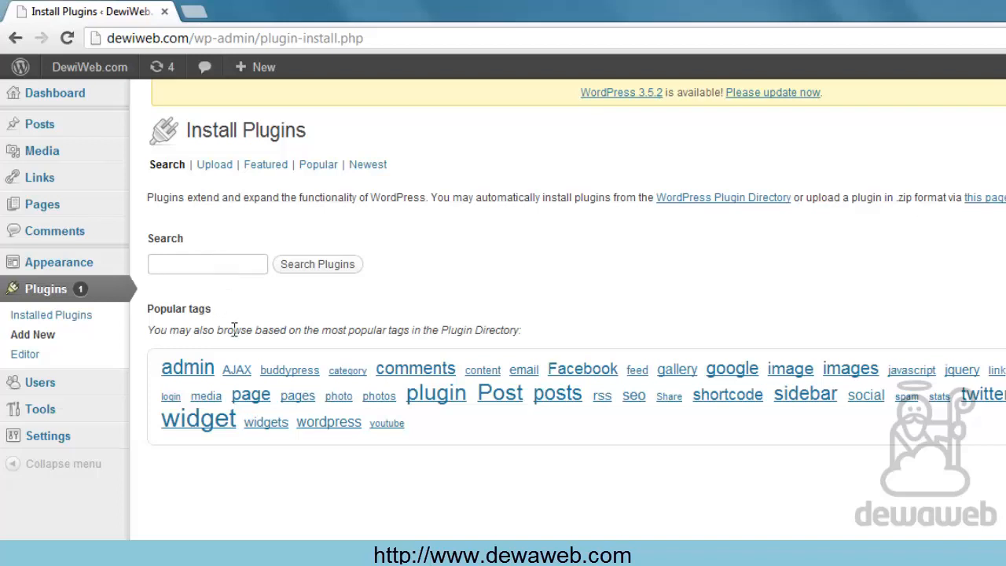
pyautogui.write('backup')
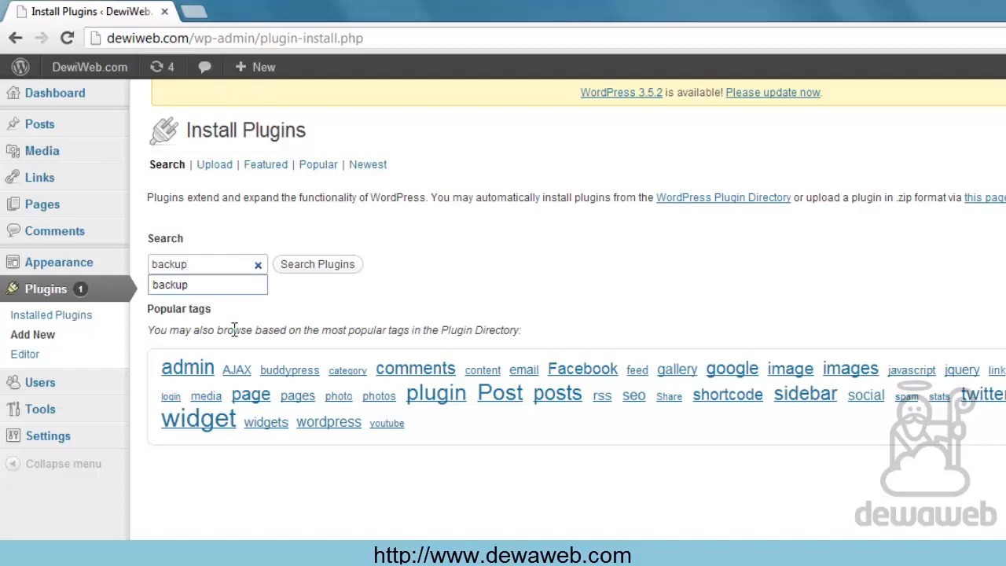
pyautogui.press('Return')
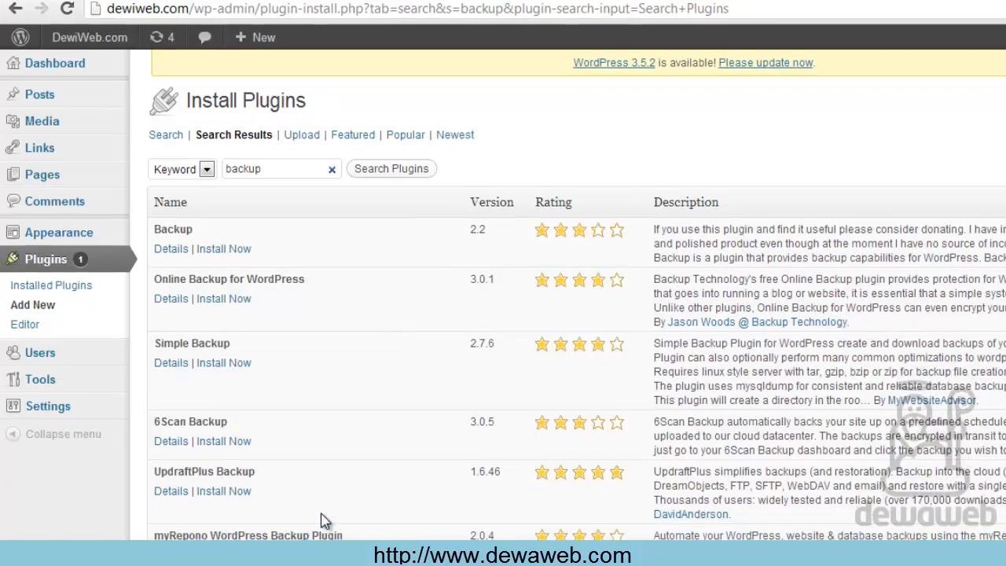
# Step: Install the UpdraftPlus Backup plugin from the search results and activate it
pyautogui.scroll(-3, 315, 519)
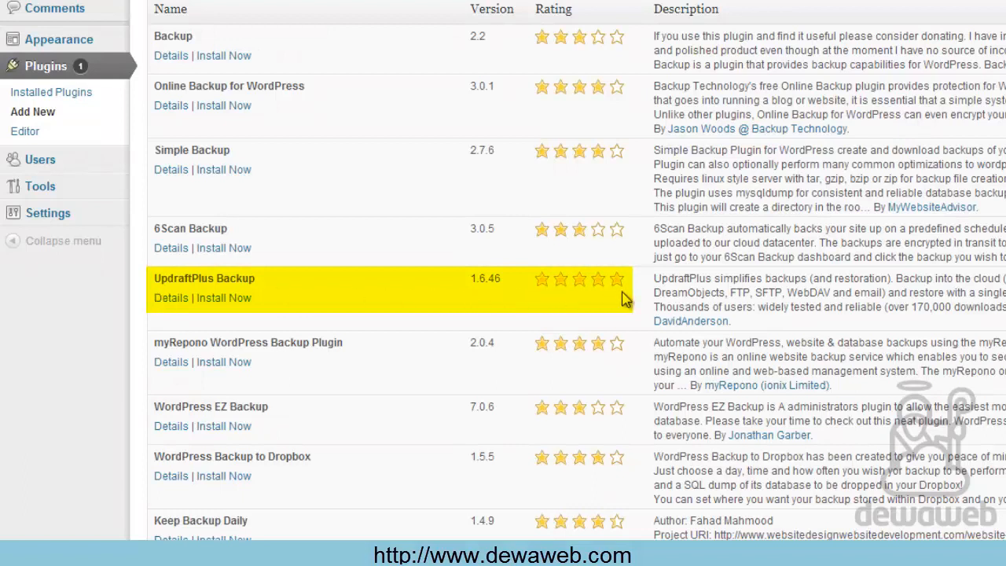
pyautogui.click(235, 303)
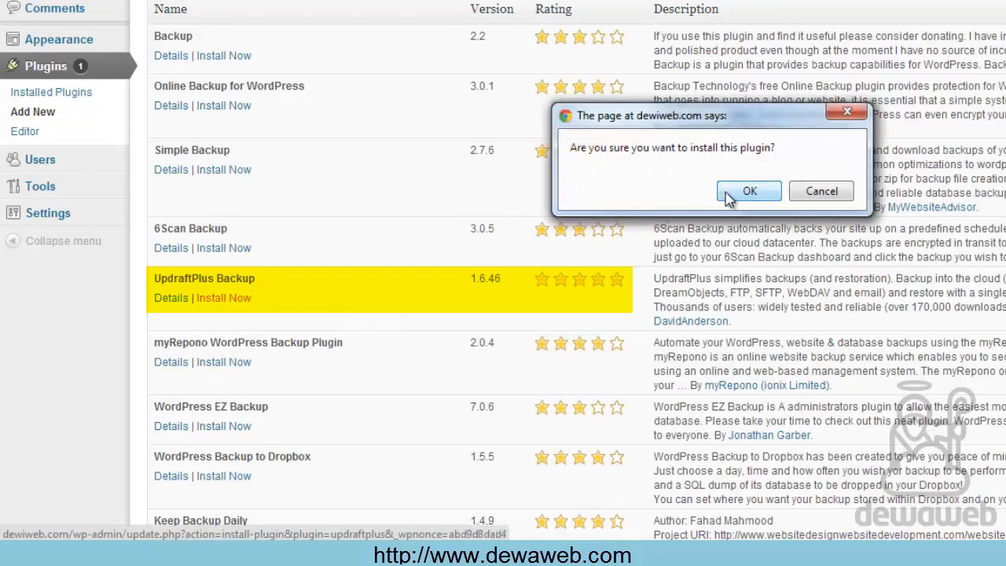
pyautogui.click(747, 193)
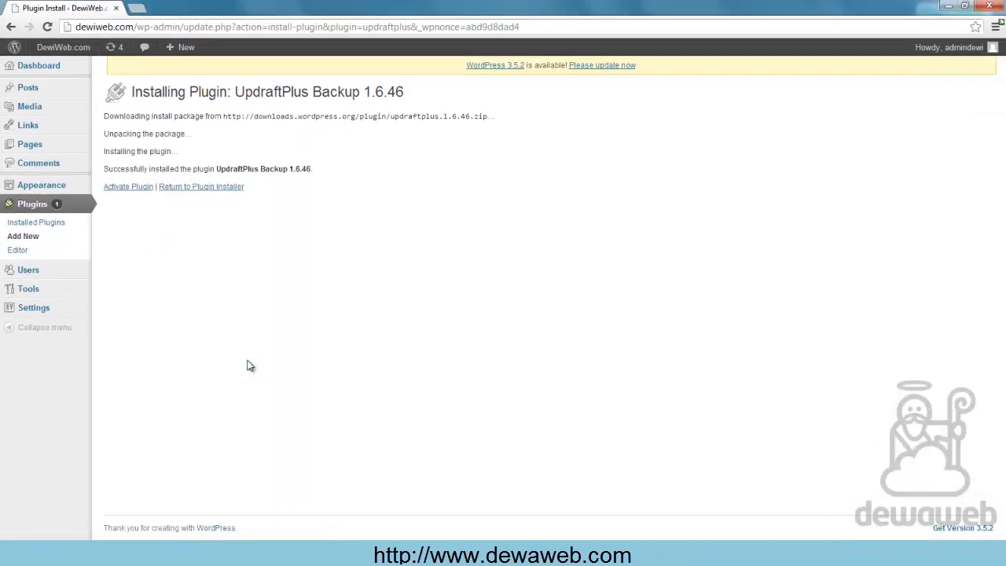
pyautogui.click(132, 187)
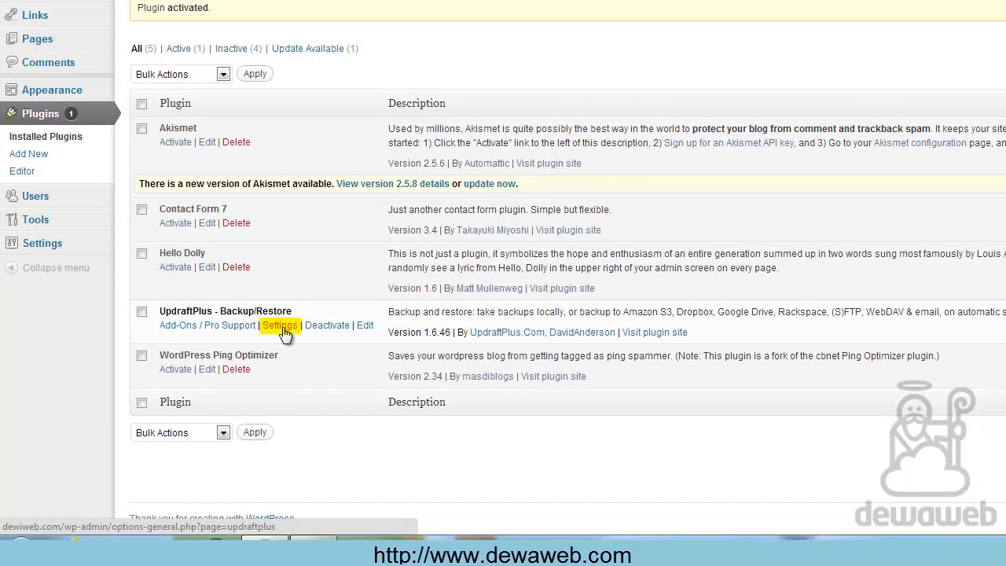
# Step: Open the UpdraftPlus Backups settings page
pyautogui.moveTo(62, 255)
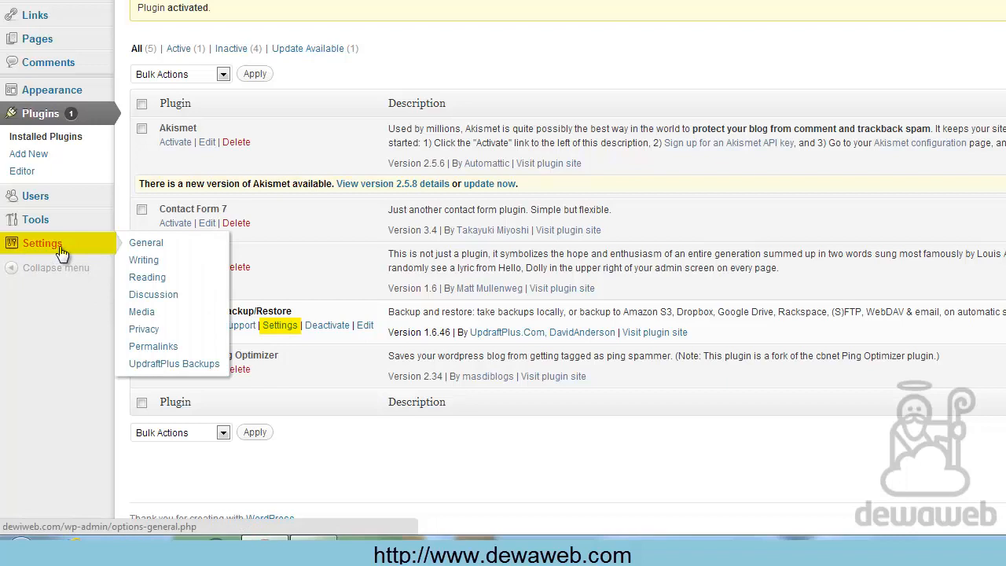
pyautogui.click(180, 367)
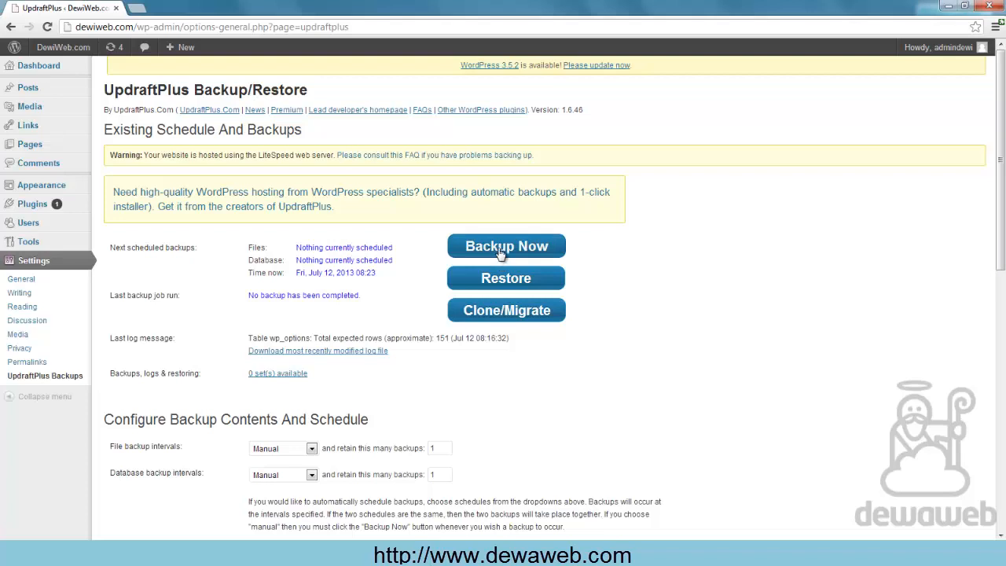
# Step: Examine the file and database backup interval settings and the schedule choices offered for file backups
pyautogui.click(501, 279)
pyautogui.scroll(-2, 500, 400)
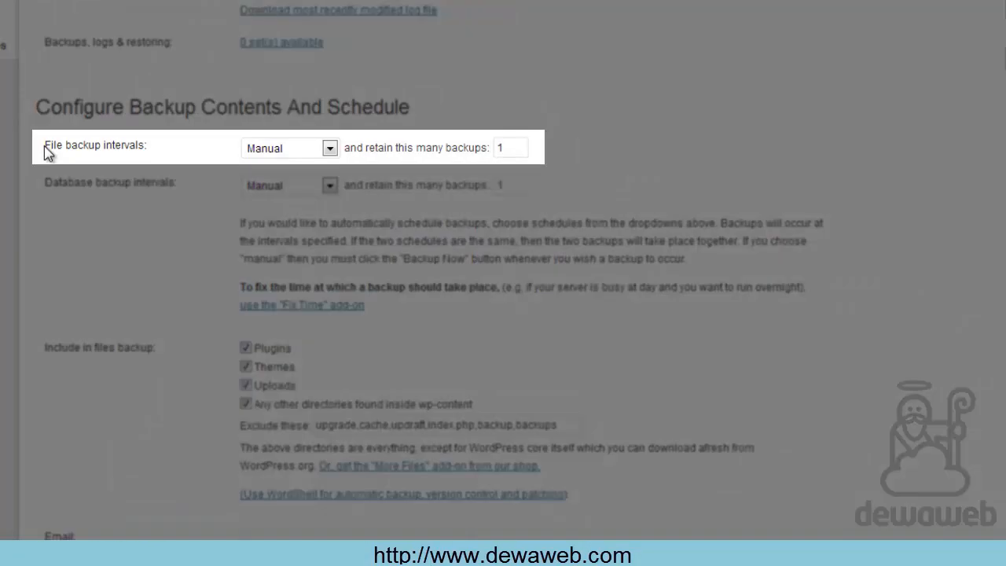
pyautogui.moveTo(45, 146); pyautogui.dragTo(101, 146)
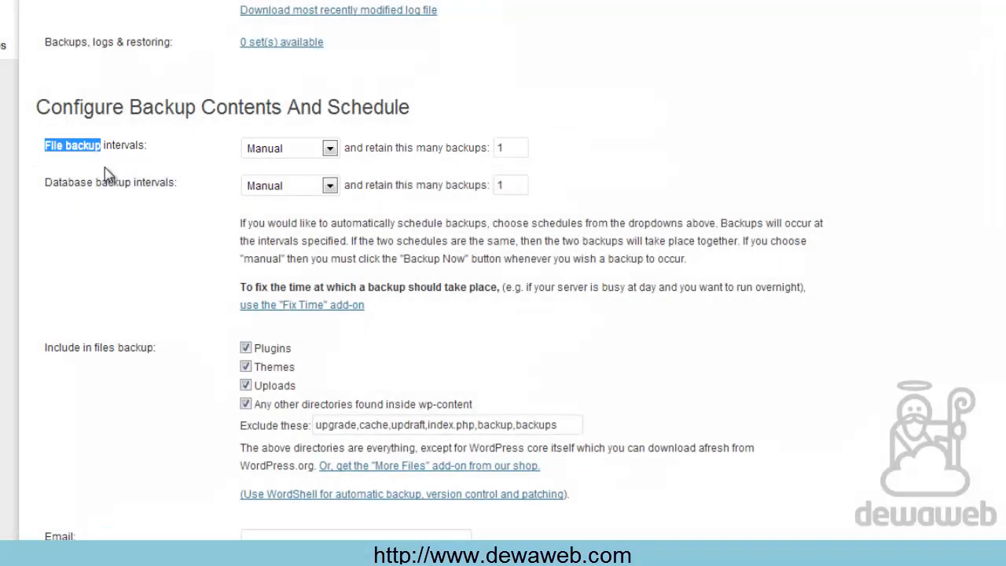
pyautogui.click(81, 209)
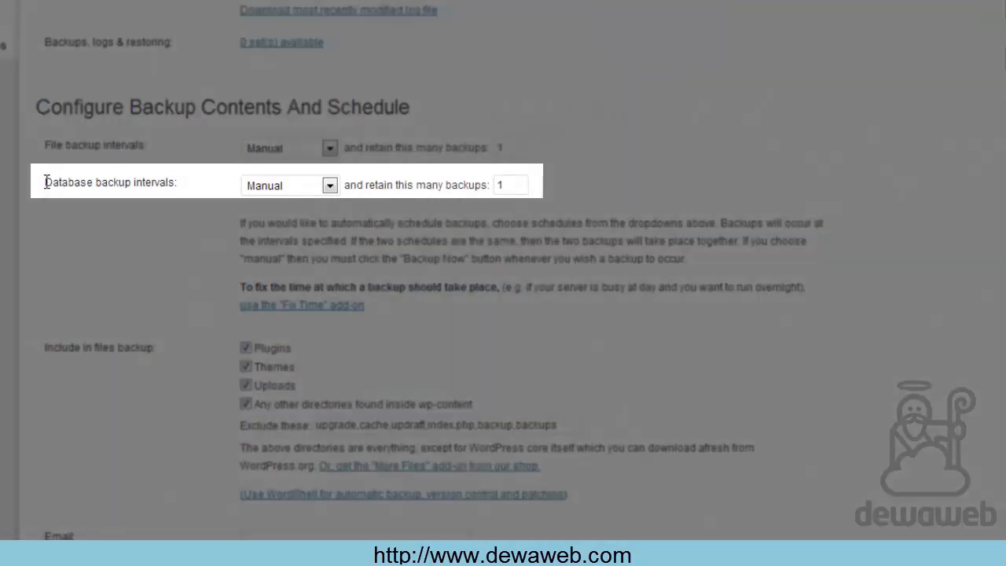
pyautogui.moveTo(46, 182); pyautogui.dragTo(132, 184)
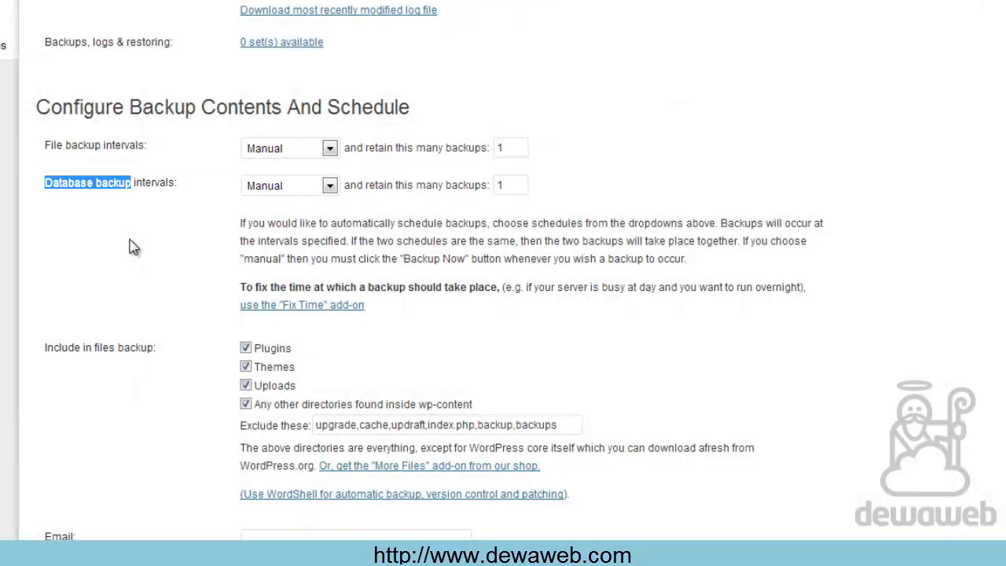
pyautogui.click(133, 247)
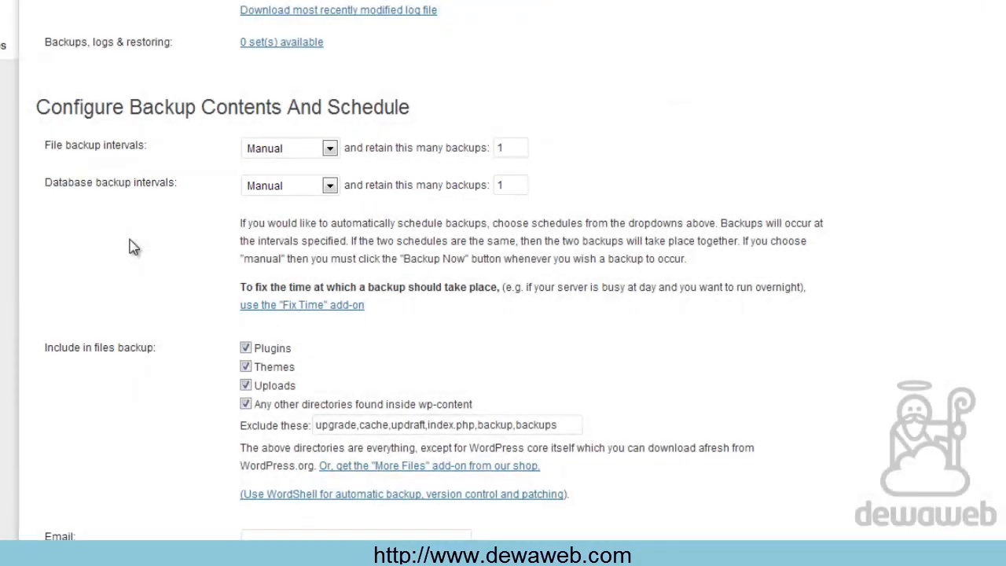
pyautogui.click(330, 151)
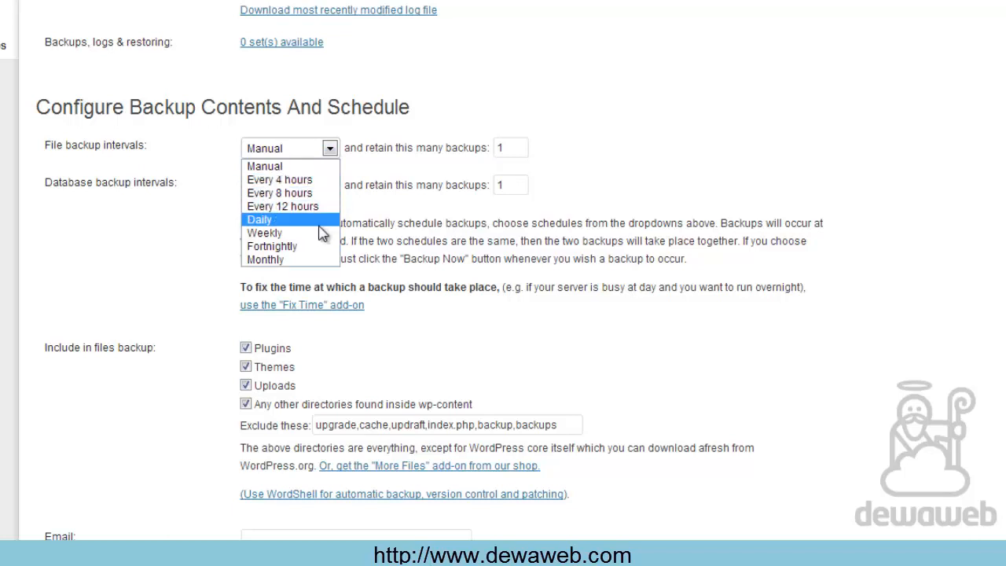
pyautogui.click(393, 180)
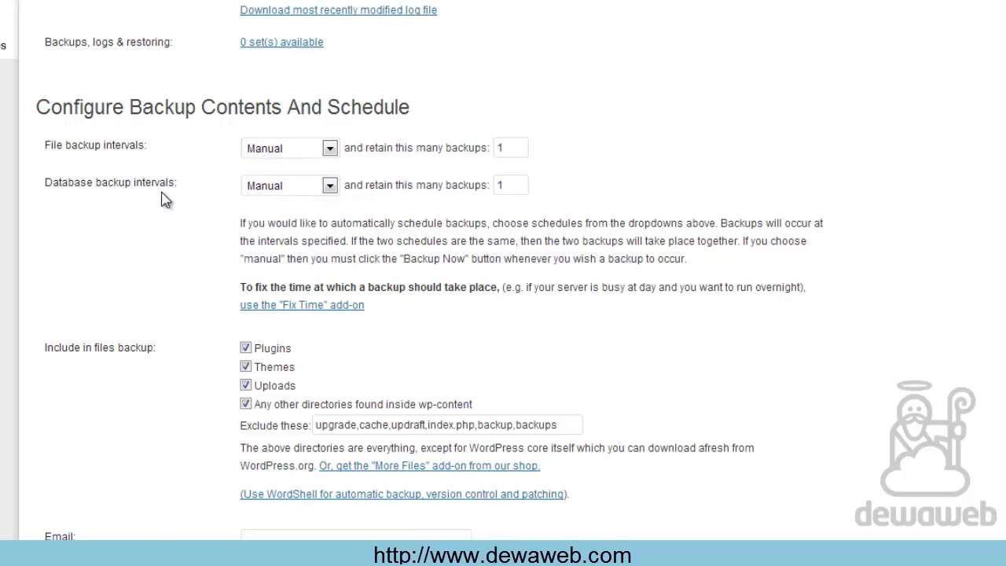
# Step: Examine the included files, exclusions, report email, database encryption phrase and remote storage options of the backup configuration
pyautogui.scroll(-3, 187, 282)
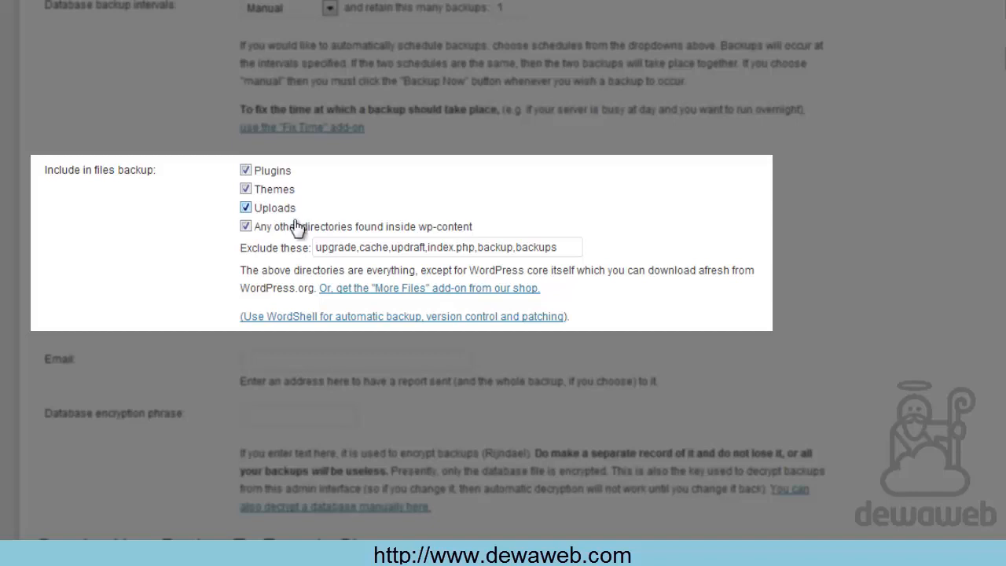
pyautogui.moveTo(294, 233)
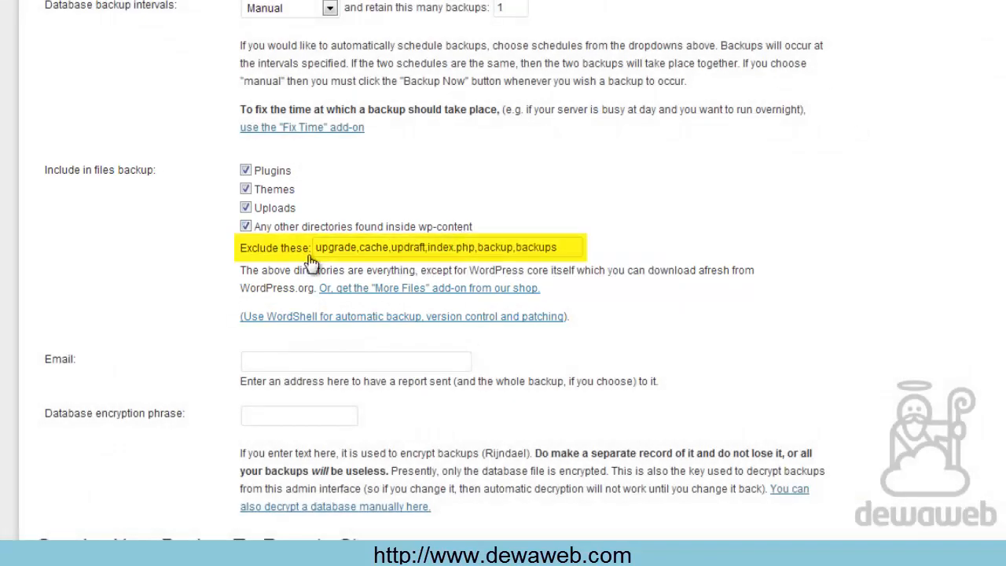
pyautogui.moveTo(314, 248); pyautogui.dragTo(585, 261)
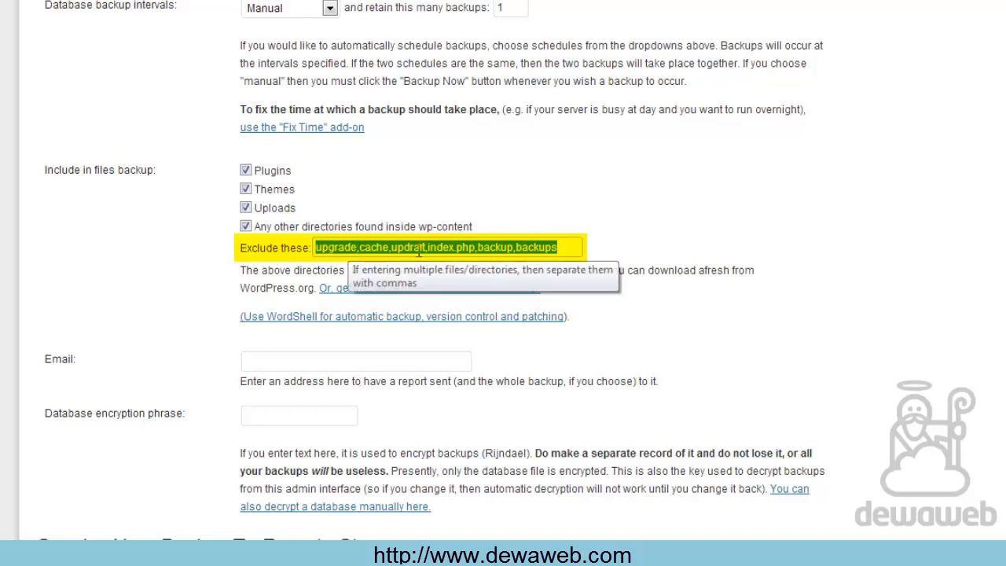
pyautogui.click(639, 233)
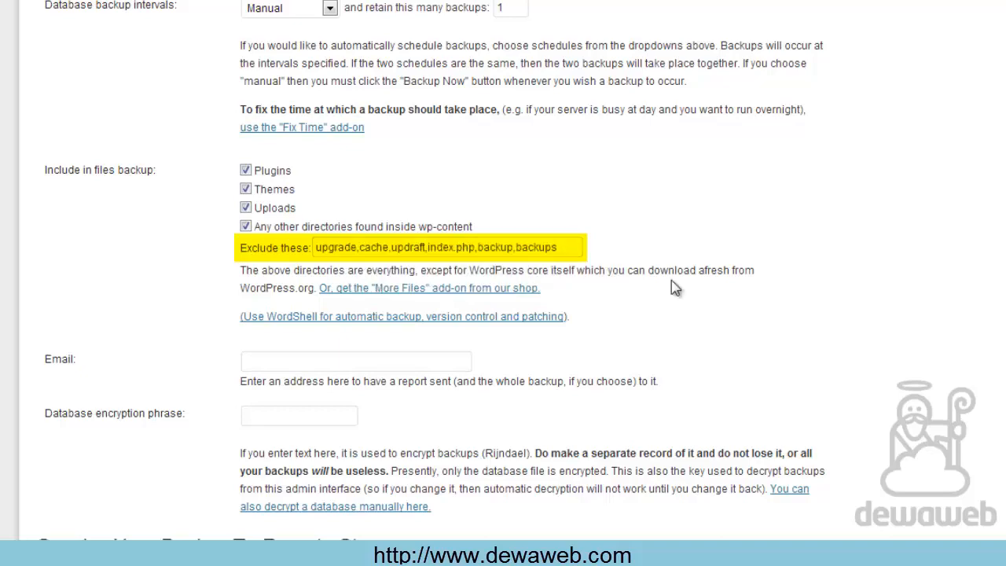
pyautogui.scroll(-3, 675, 289)
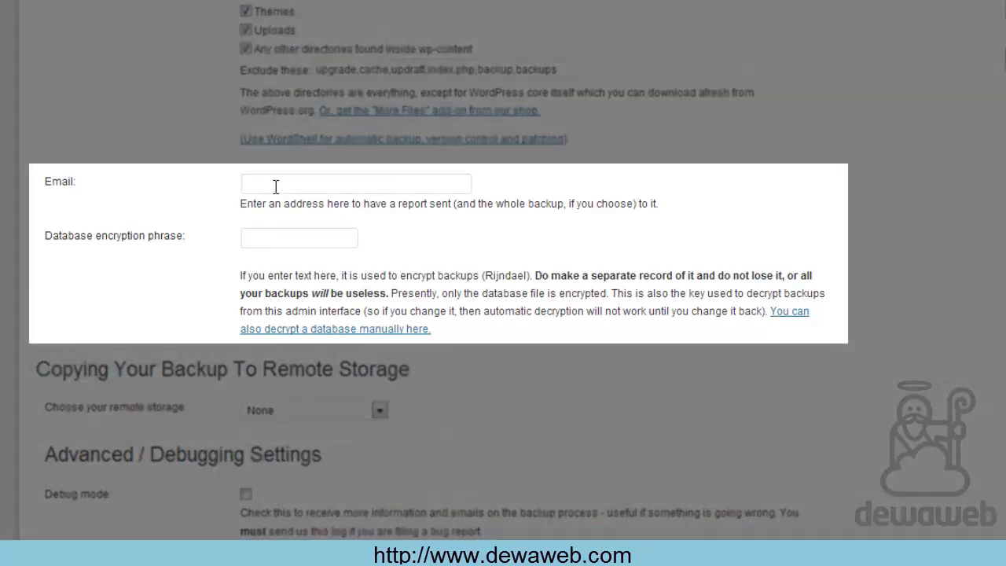
pyautogui.click(275, 185)
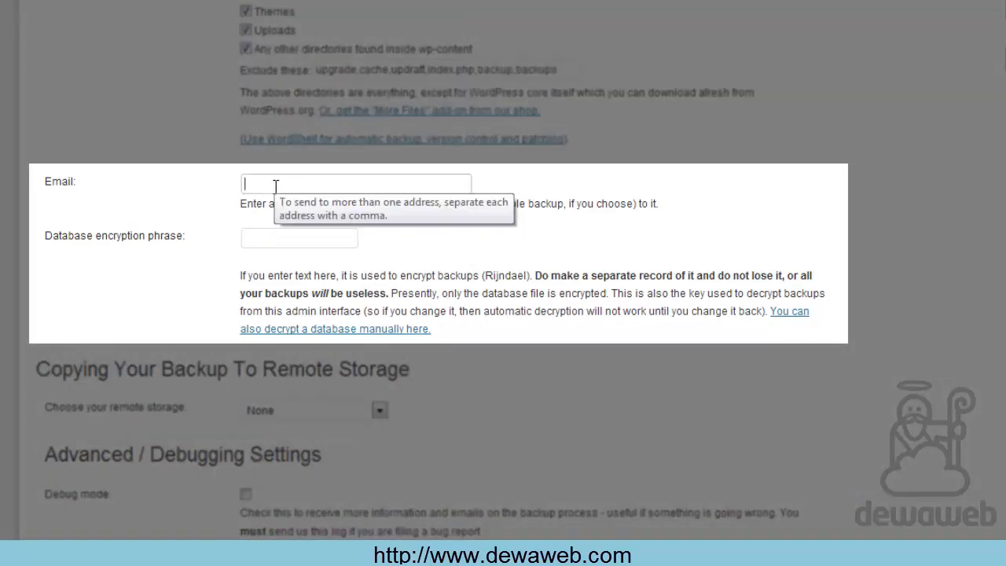
pyautogui.click(263, 236)
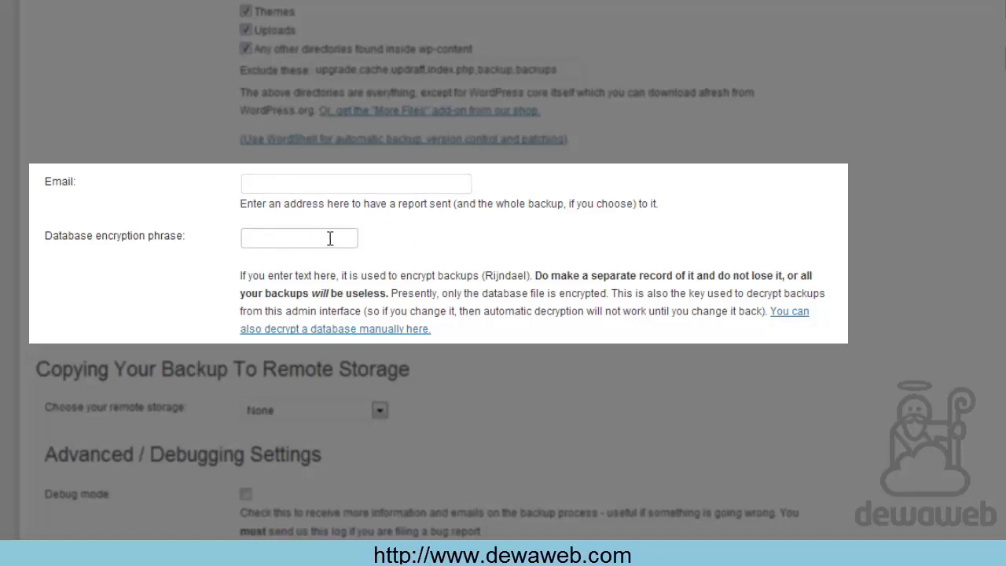
pyautogui.scroll(-2, 602, 254)
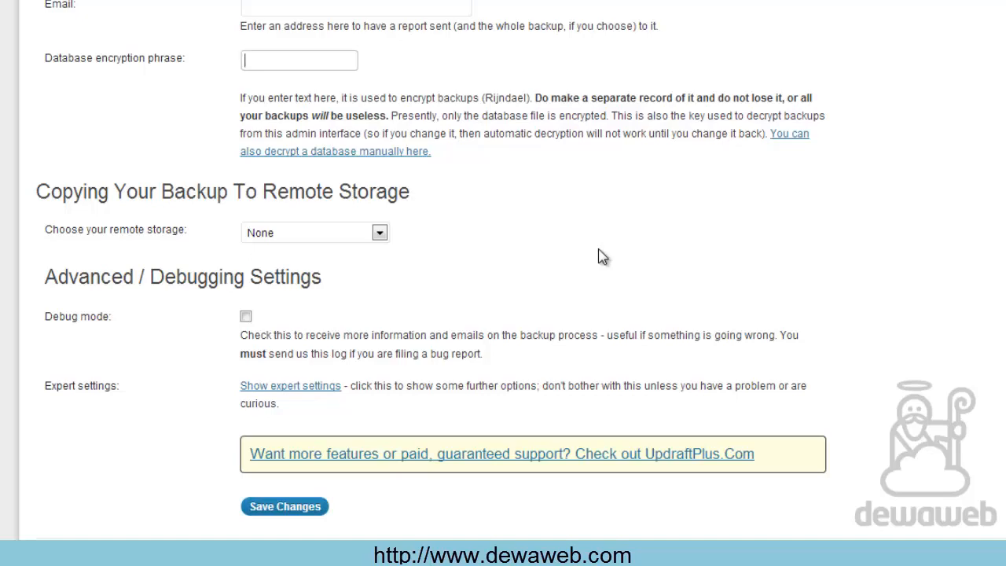
pyautogui.click(379, 233)
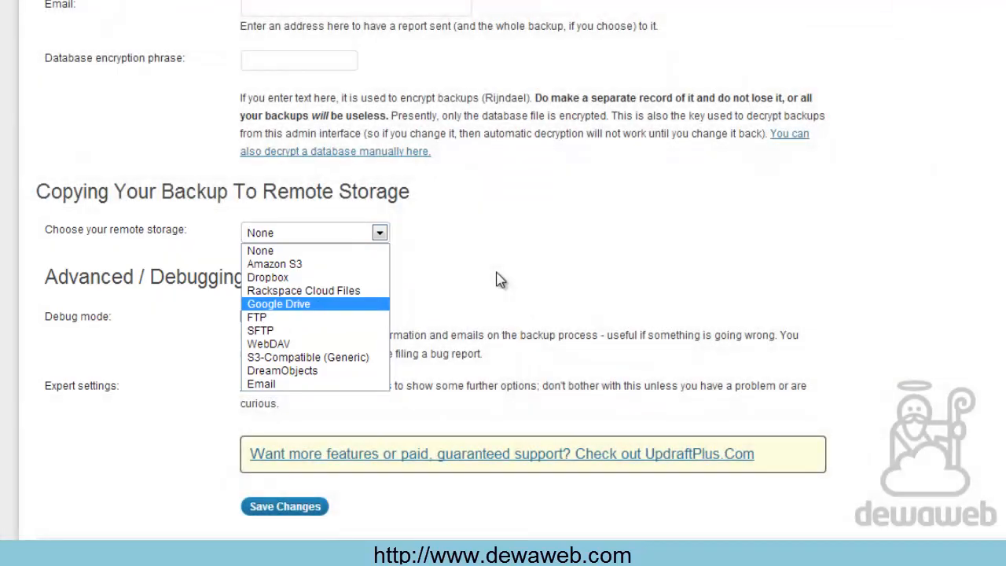
pyautogui.click(496, 273)
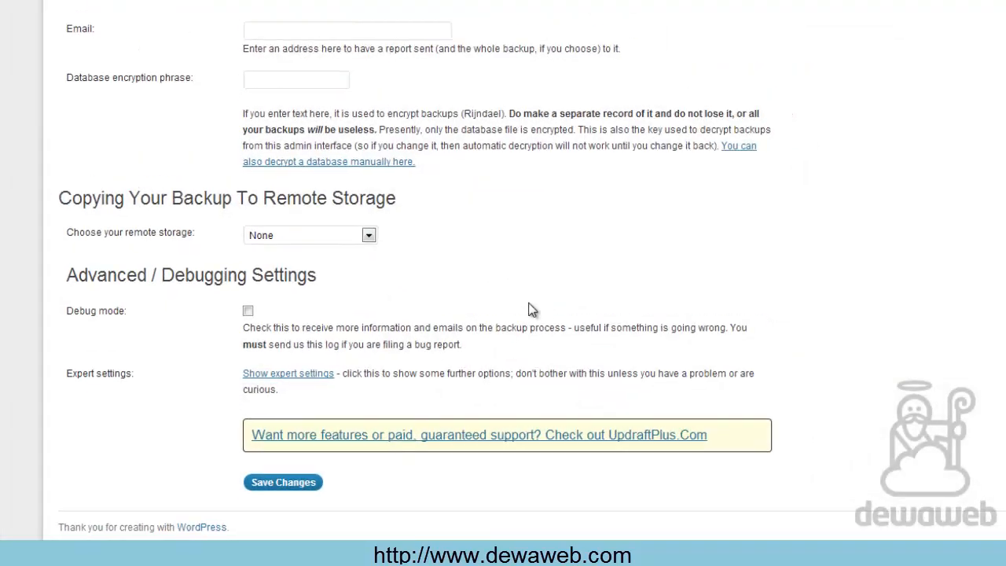
# Step: Run a one-time UpdraftPlus backup of the site
pyautogui.scroll(5, 474, 355)
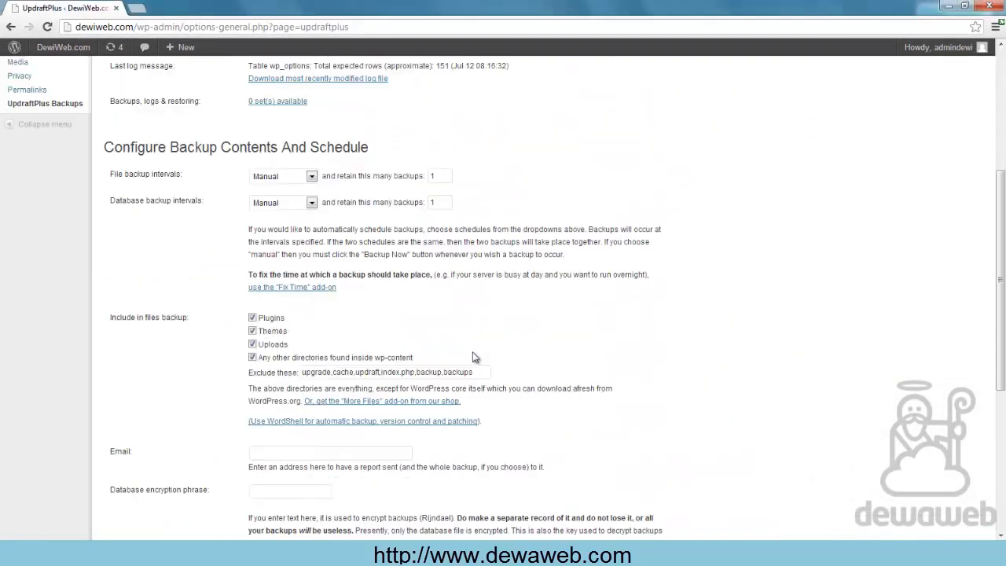
pyautogui.scroll(3, 474, 358)
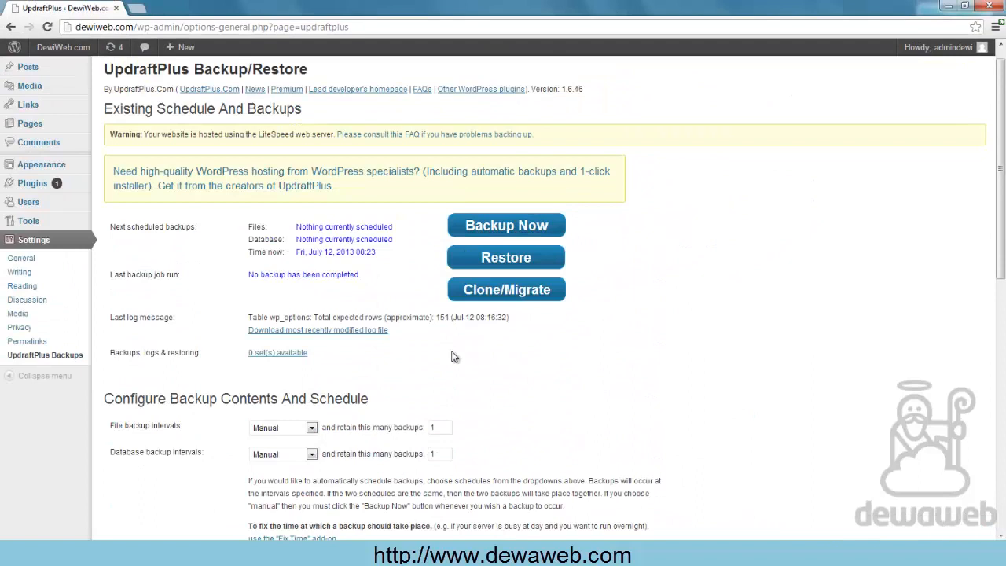
pyautogui.scroll(1, 457, 358)
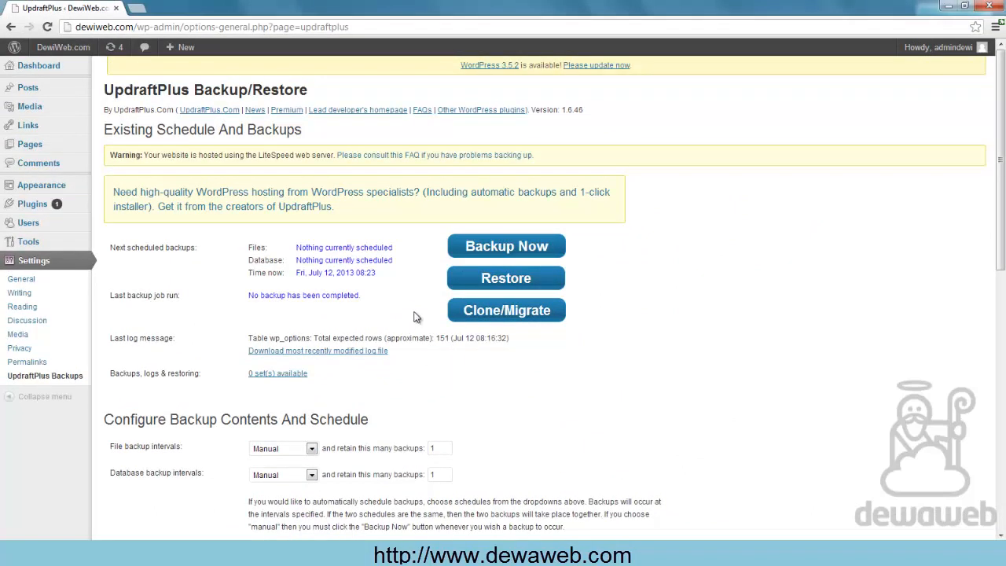
pyautogui.click(503, 249)
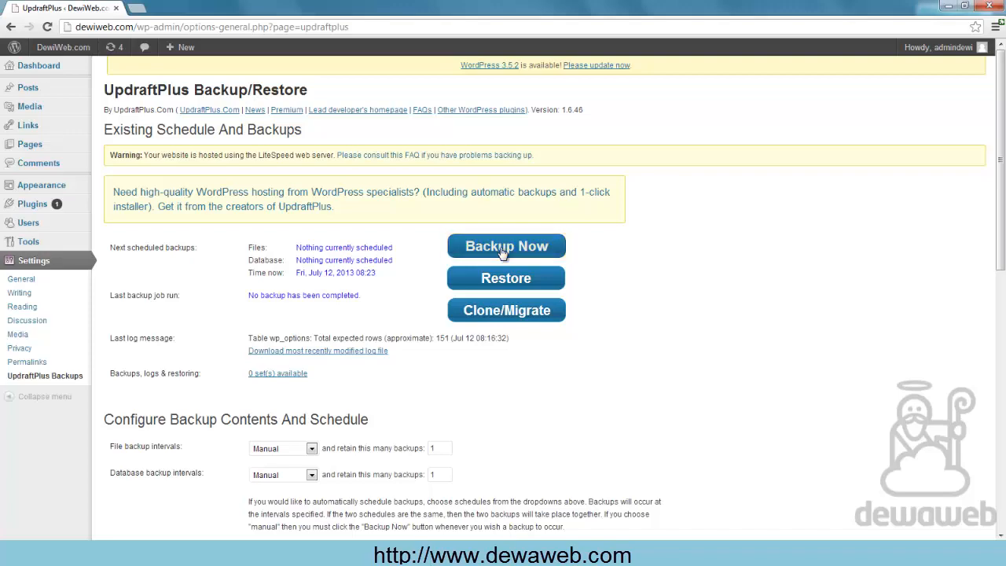
pyautogui.click(503, 248)
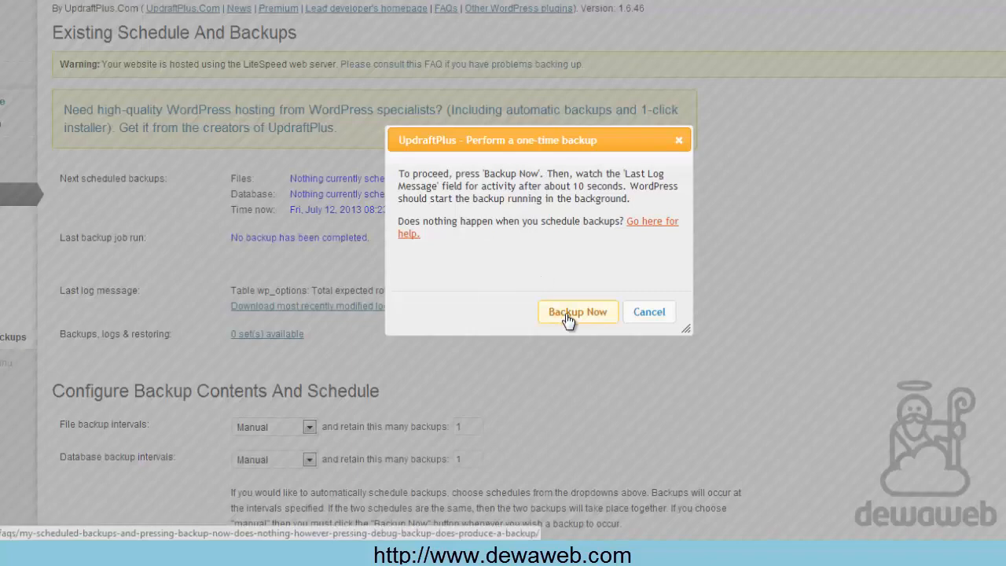
pyautogui.click(569, 313)
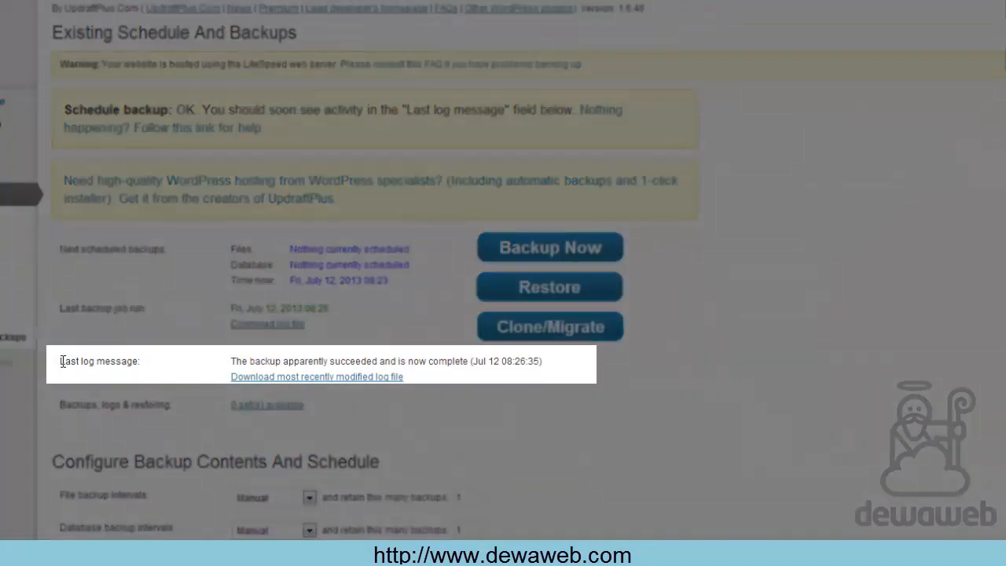
# Step: Check the last log message for the outcome of the backup job
pyautogui.moveTo(61, 360); pyautogui.dragTo(142, 362)
pyautogui.moveTo(330, 361); pyautogui.dragTo(472, 363)
pyautogui.click(469, 395)
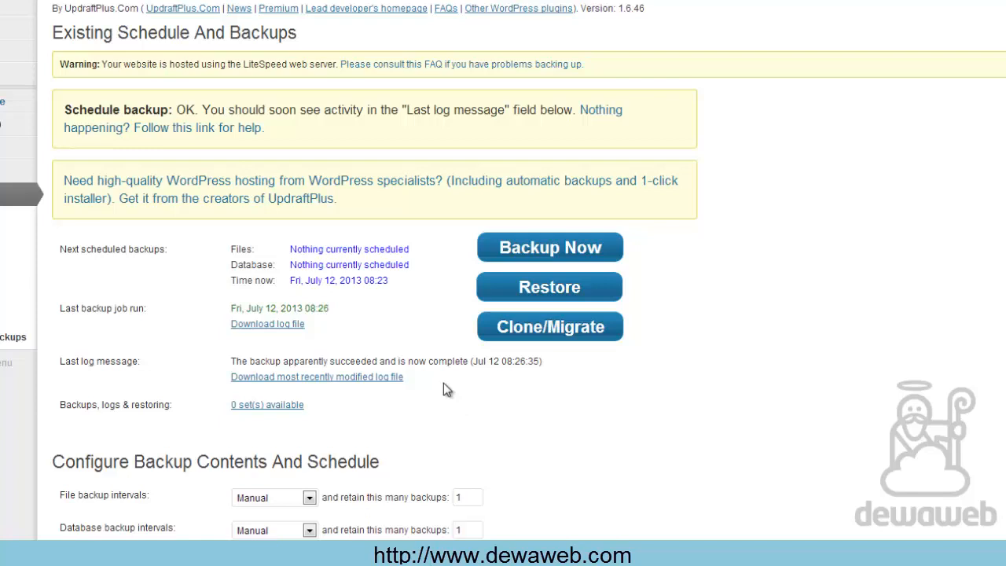
# Step: Reload the UpdraftPlus settings page and expand the available backup sets for downloading and restoring
pyautogui.rightClick(443, 388)
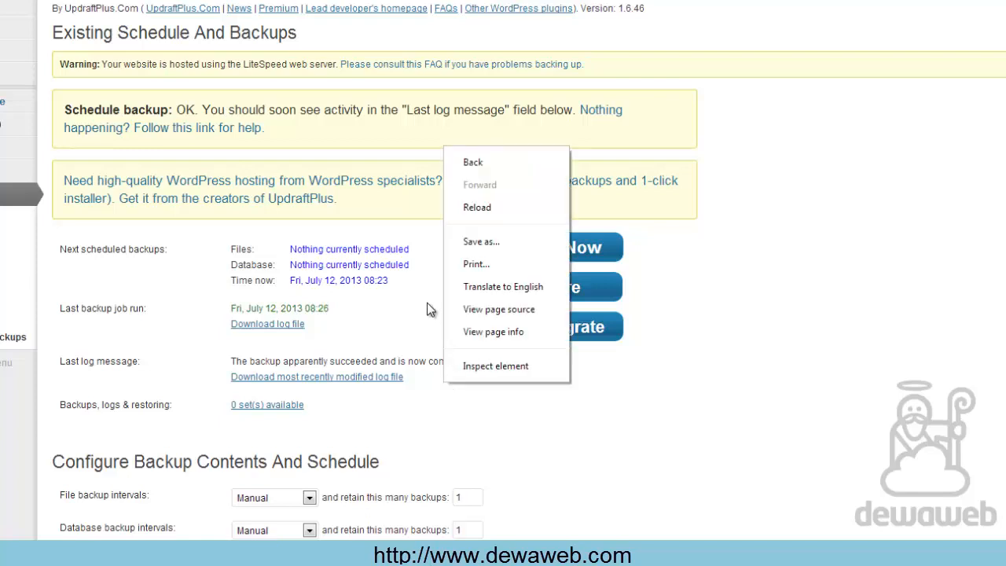
pyautogui.click(479, 208)
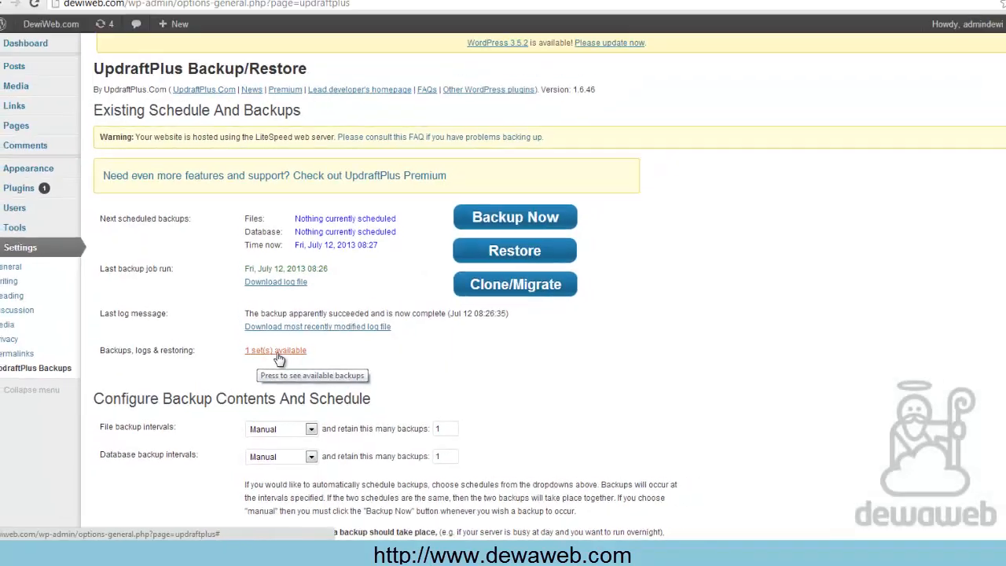
pyautogui.click(281, 360)
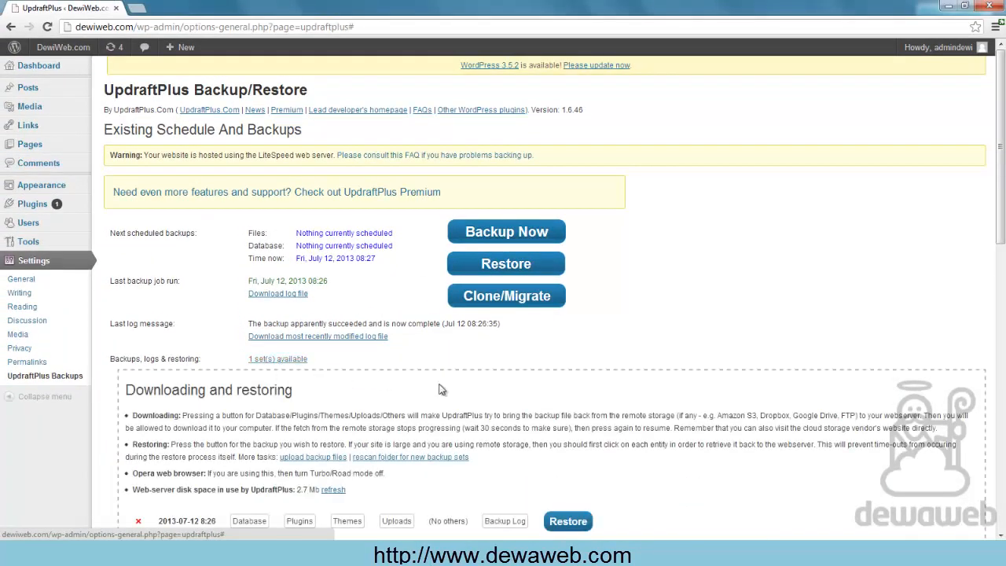
pyautogui.scroll(-1, 516, 406)
pyautogui.scroll(-1, 517, 406)
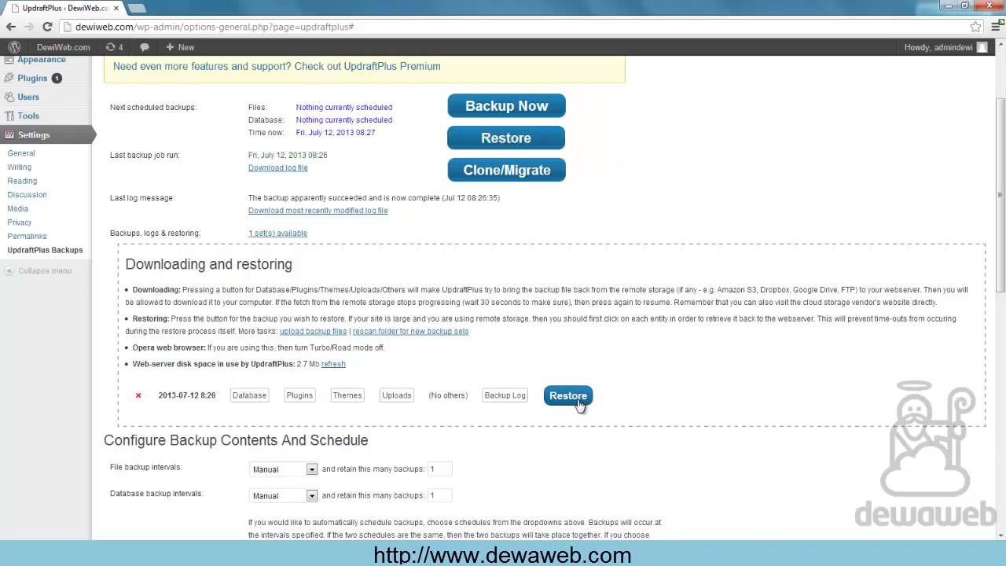
# Step: Restore the plugins, themes, uploads and database from the 2013-07-12 8:26 backup set
pyautogui.click(568, 396)
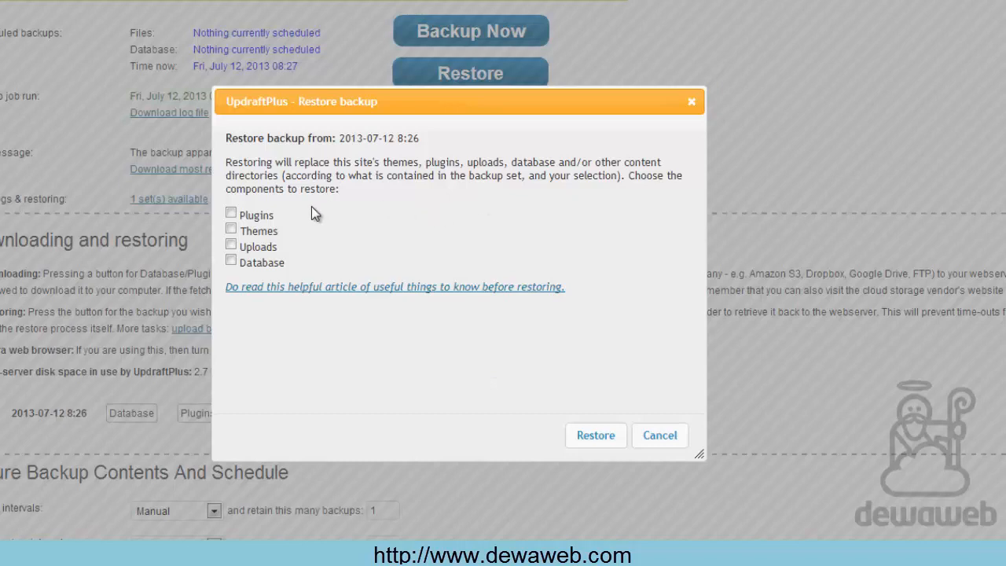
pyautogui.click(239, 215)
pyautogui.click(231, 244)
pyautogui.click(231, 260)
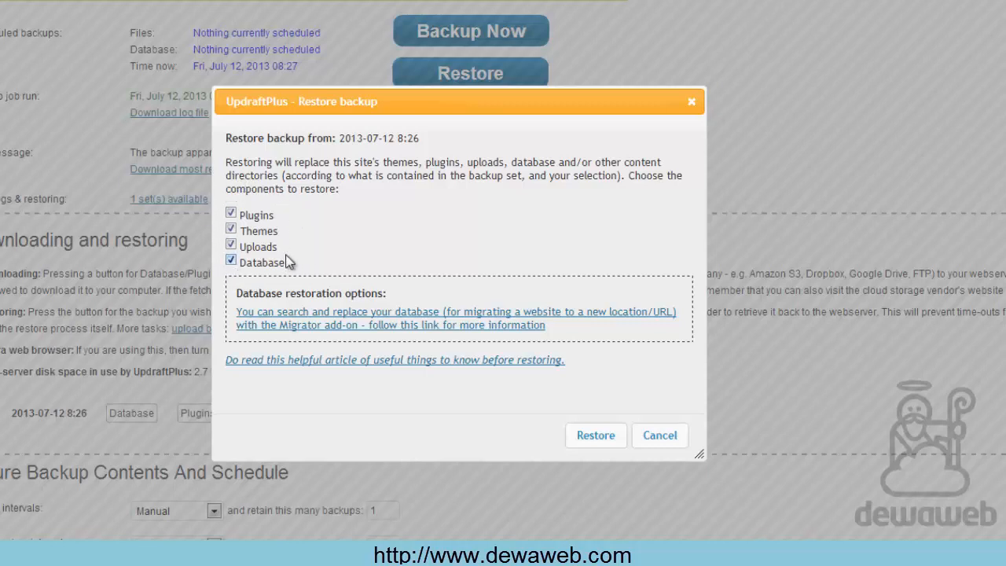
pyautogui.click(596, 437)
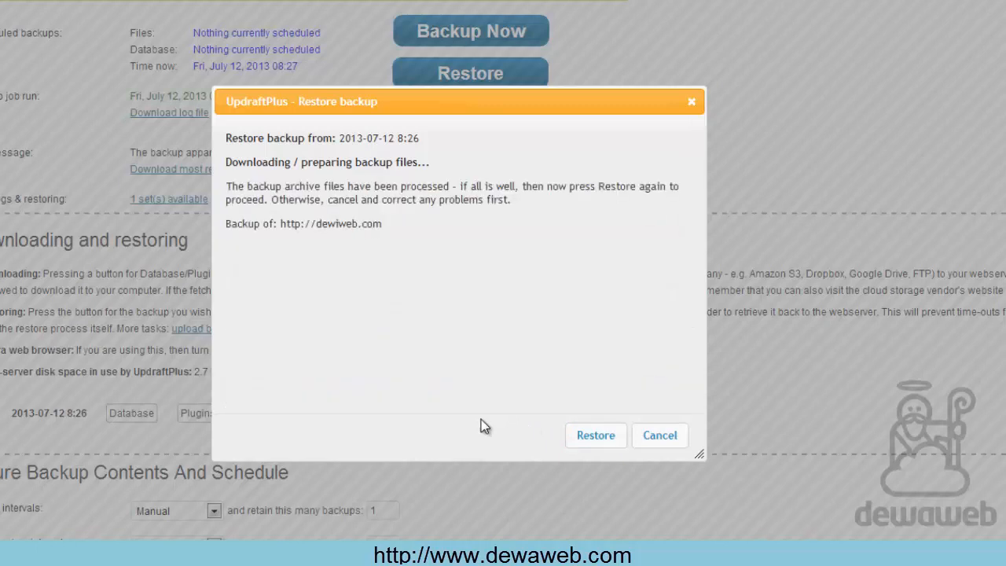
pyautogui.click(596, 435)
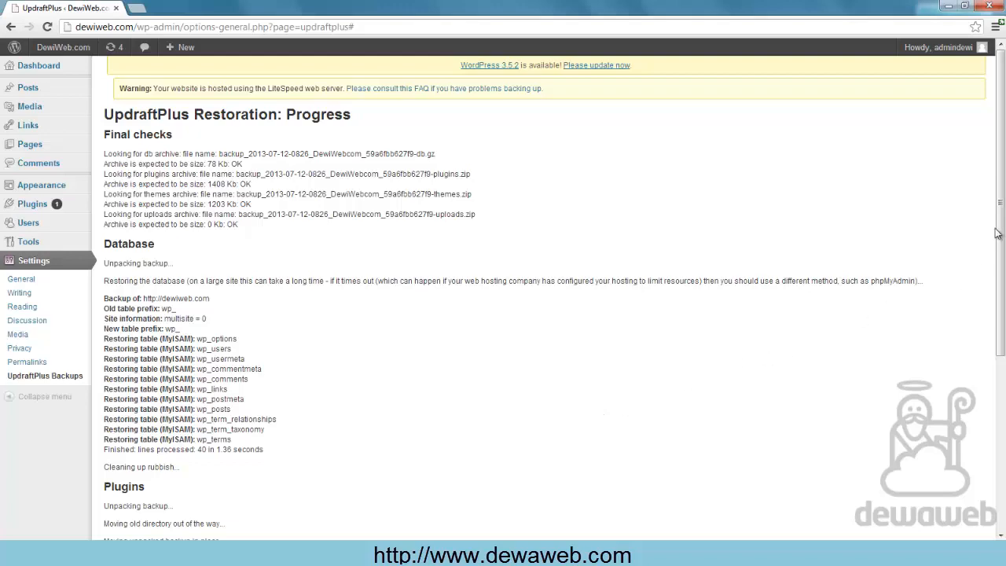
# Step: Review the restoration progress report through to its final status line
pyautogui.moveTo(1001, 216); pyautogui.dragTo(1001, 415)
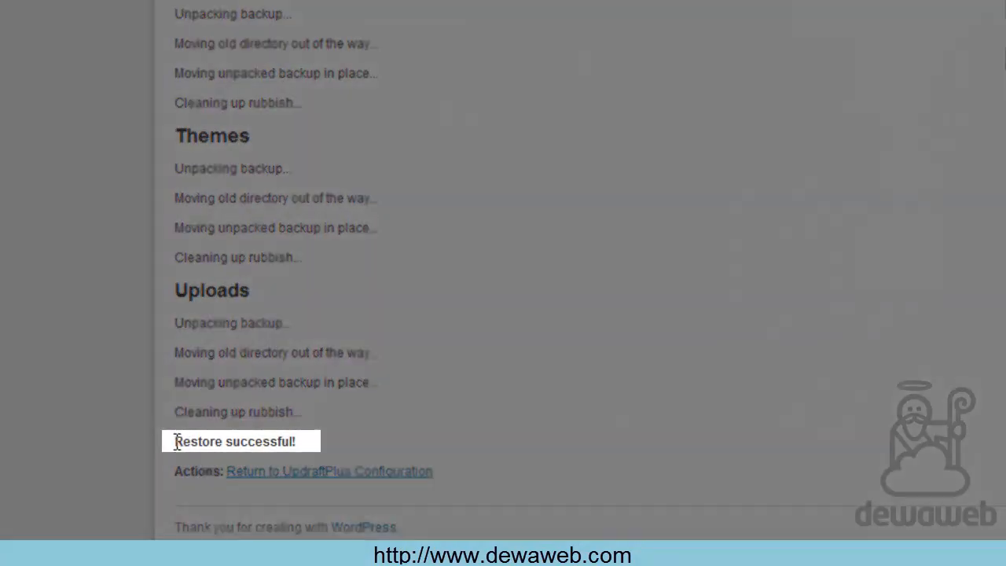
pyautogui.moveTo(176, 442); pyautogui.dragTo(323, 441)
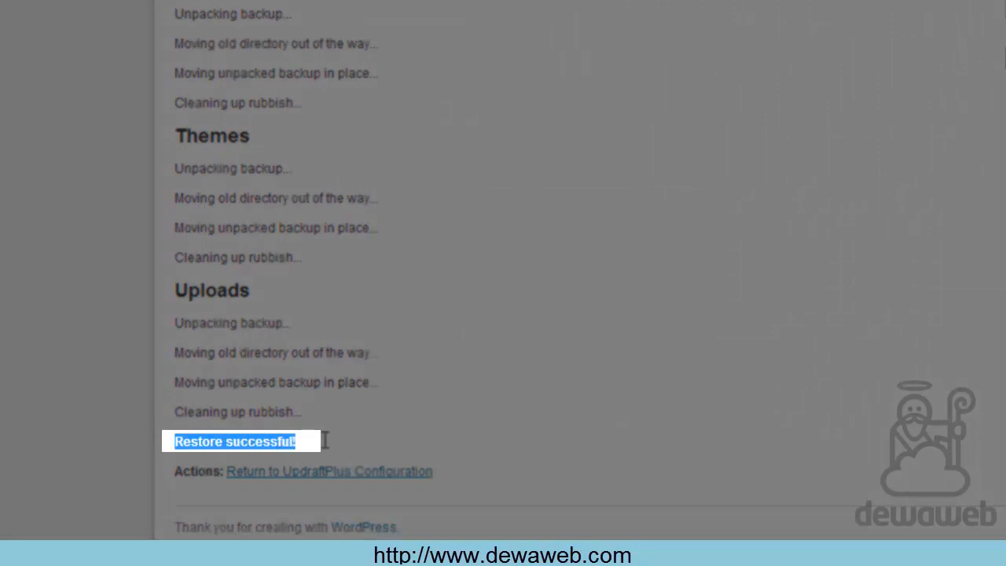
pyautogui.click(572, 405)
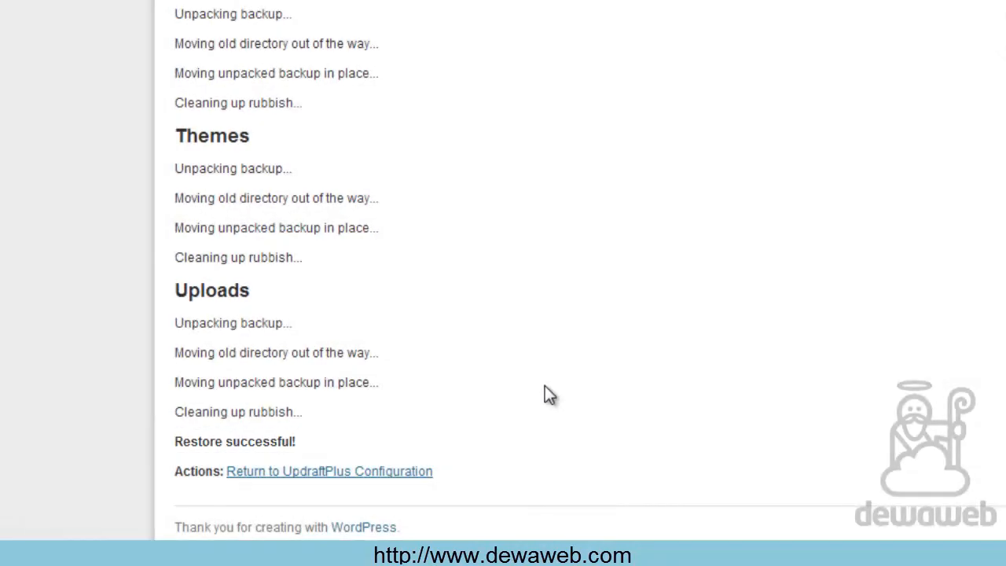